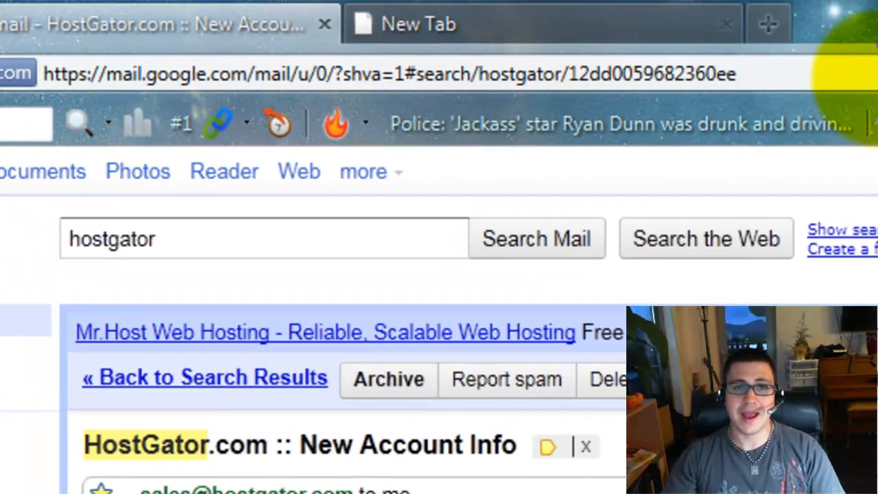
# Enter blogbuilderbasics.com/cpanel in the address bar and follow the email's control panel link to the login page
pyautogui.click(876, 75)
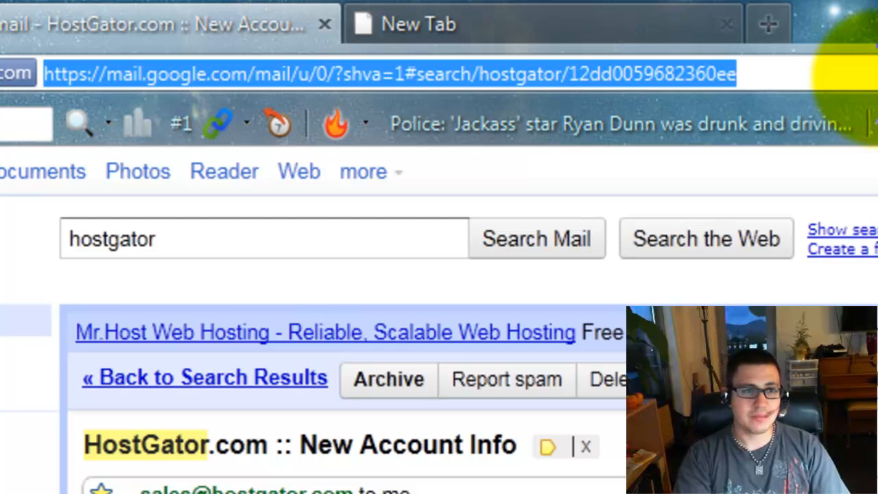
pyautogui.write('blogbuilder')
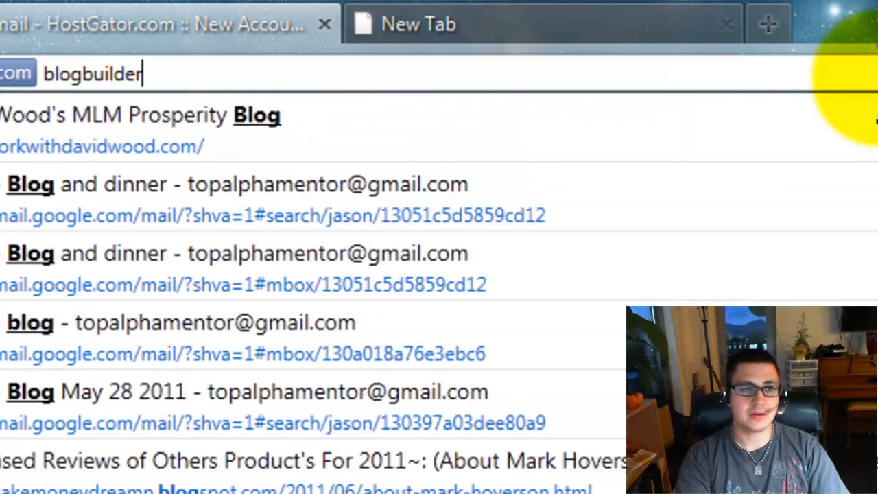
pyautogui.write('basics.')
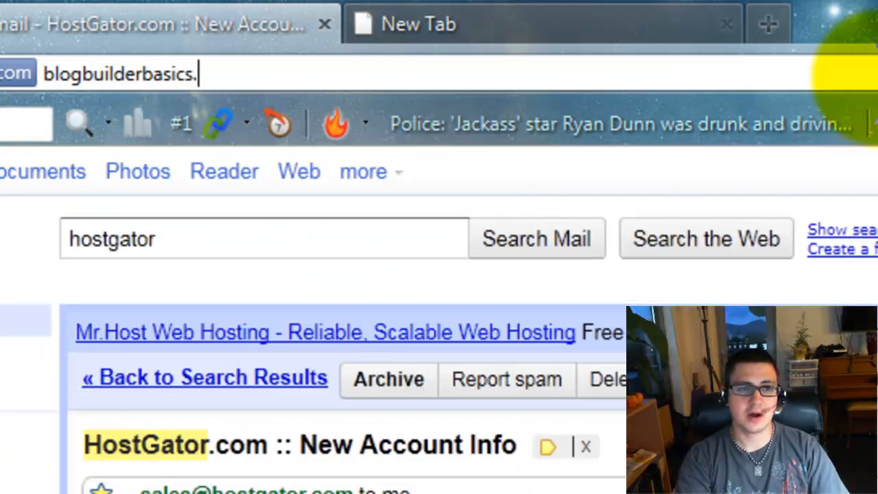
pyautogui.write('com/cpanel')
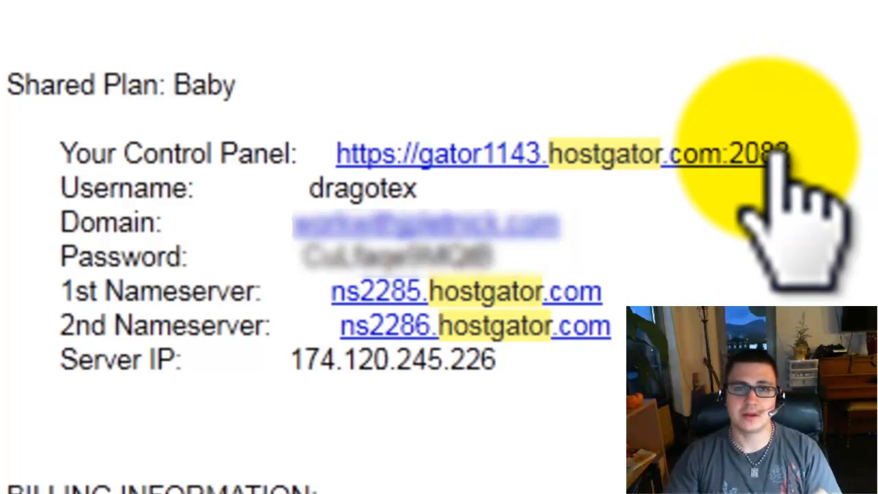
pyautogui.click(781, 154)
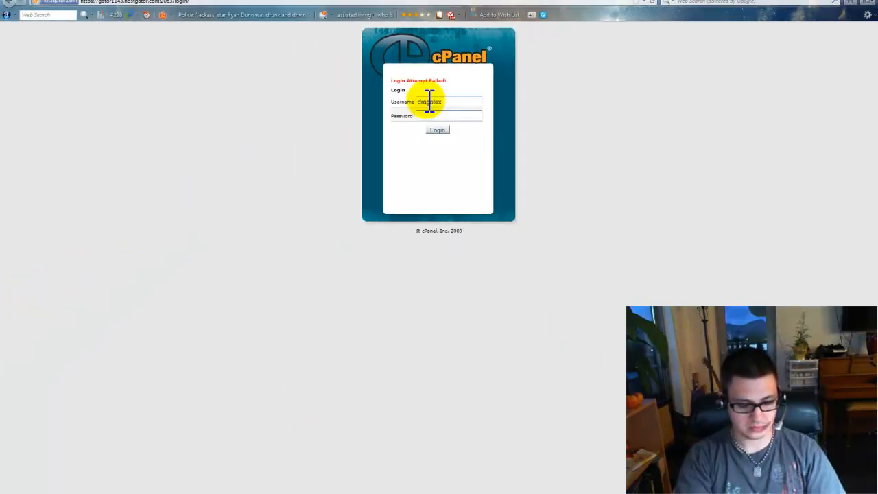
# Log in to cPanel with the account password and dismiss Firefox's save-password prompt
pyautogui.press('capslock')
pyautogui.write('••••••••••')
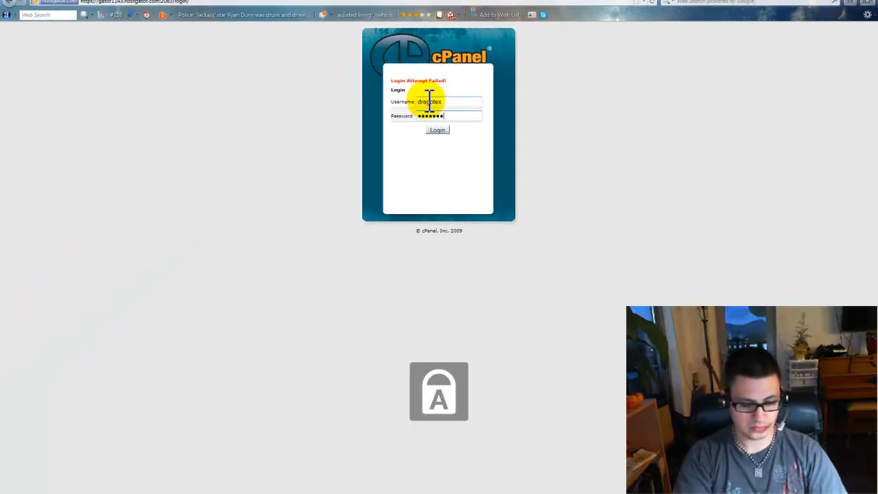
pyautogui.press('Return')
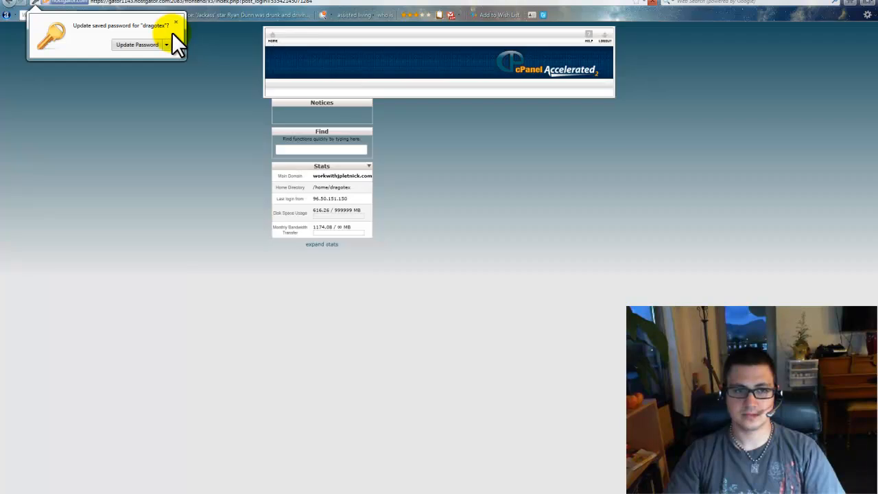
pyautogui.click(175, 22)
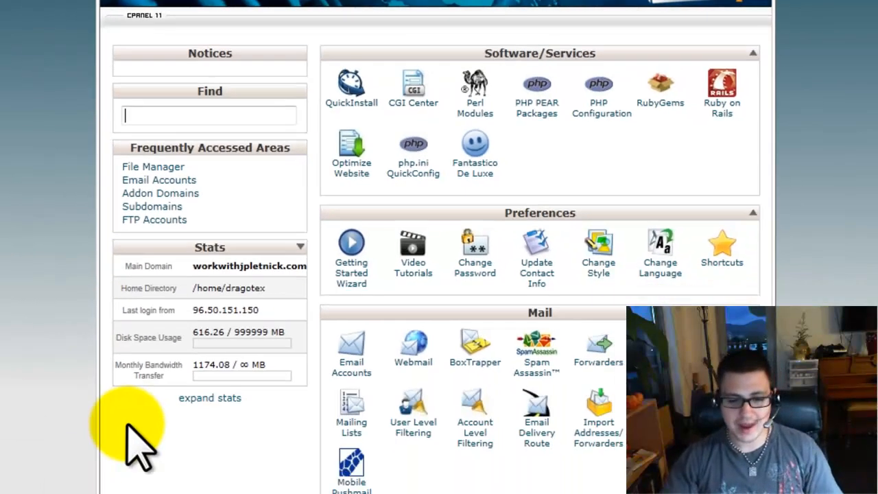
# In Addon Domains, enter blogbuilderbasics.com as the new domain so its username and document root auto-fill
pyautogui.scroll(-5, 167, 362)
pyautogui.scroll(-3, 163, 355)
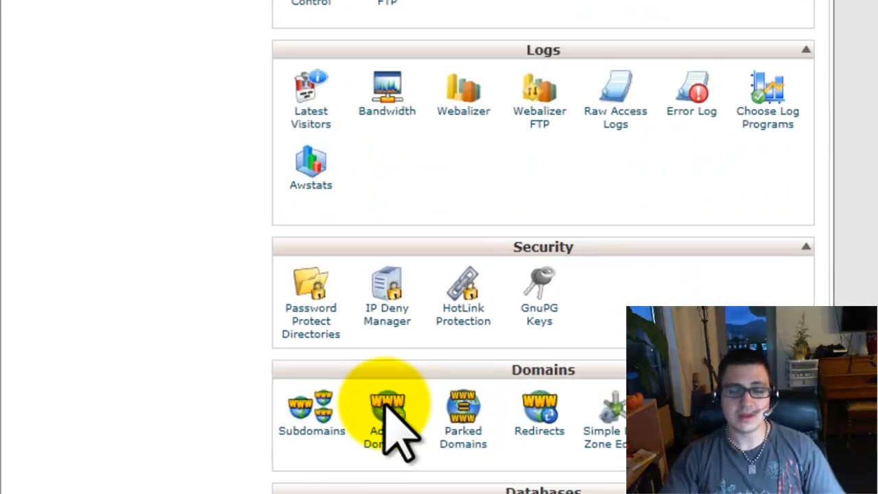
pyautogui.click(382, 177)
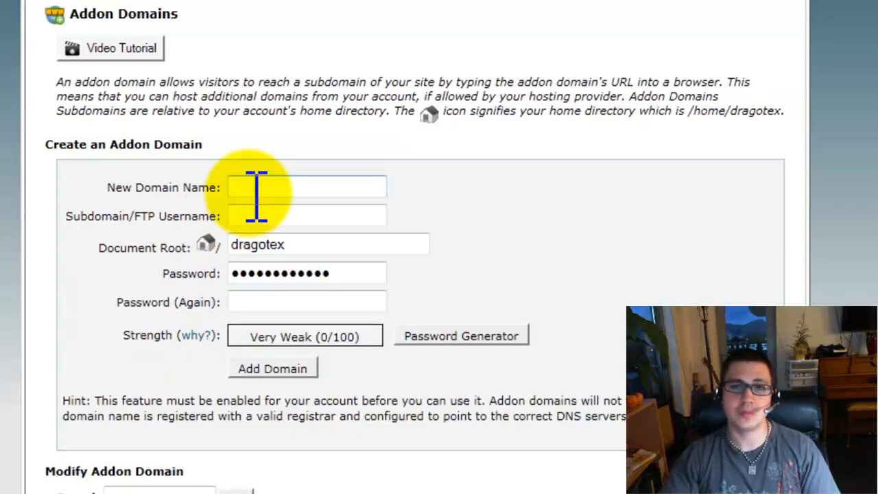
pyautogui.click(256, 195)
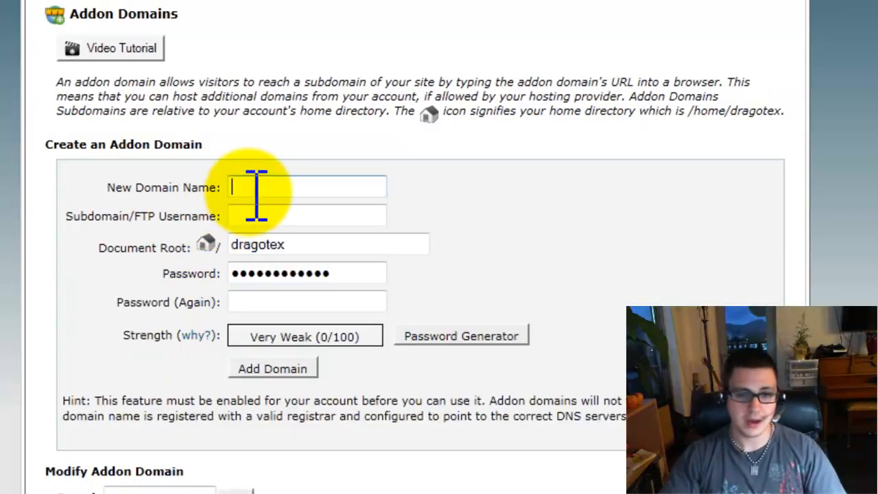
pyautogui.click(256, 195)
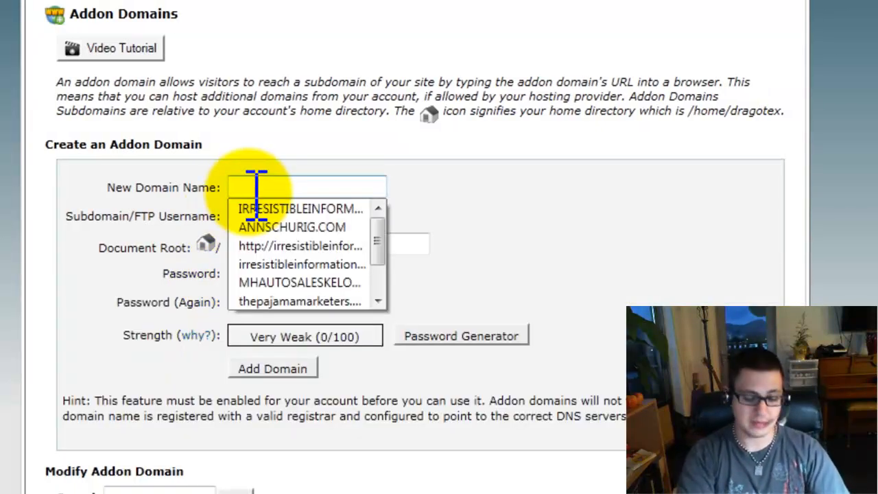
pyautogui.write('BU')
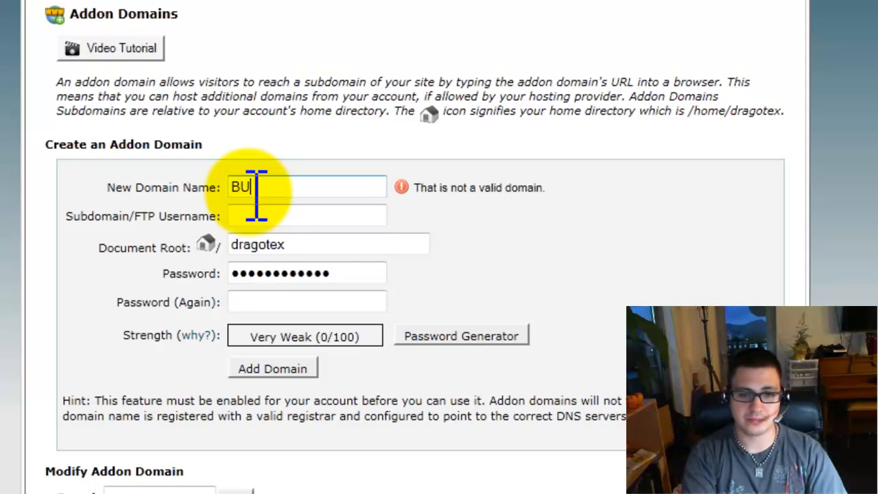
pyautogui.press('BackSpace')
pyautogui.press('BackSpace')
pyautogui.write('blog')
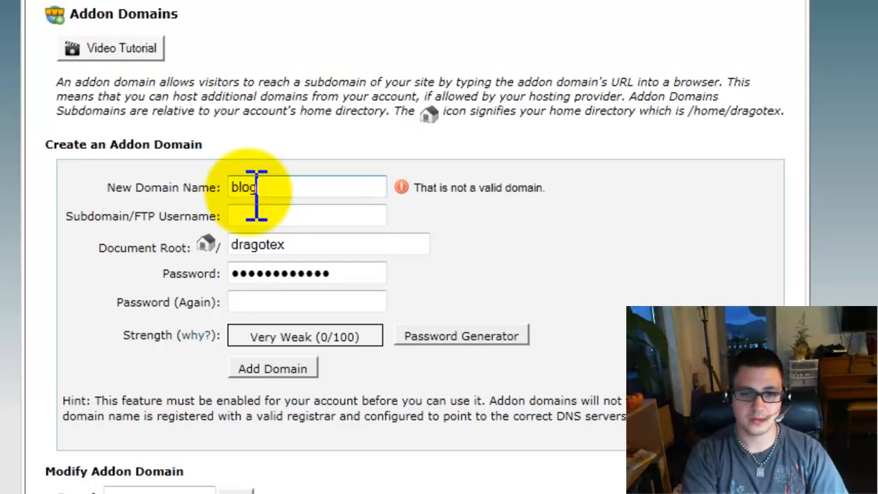
pyautogui.write('builderbasics.com')
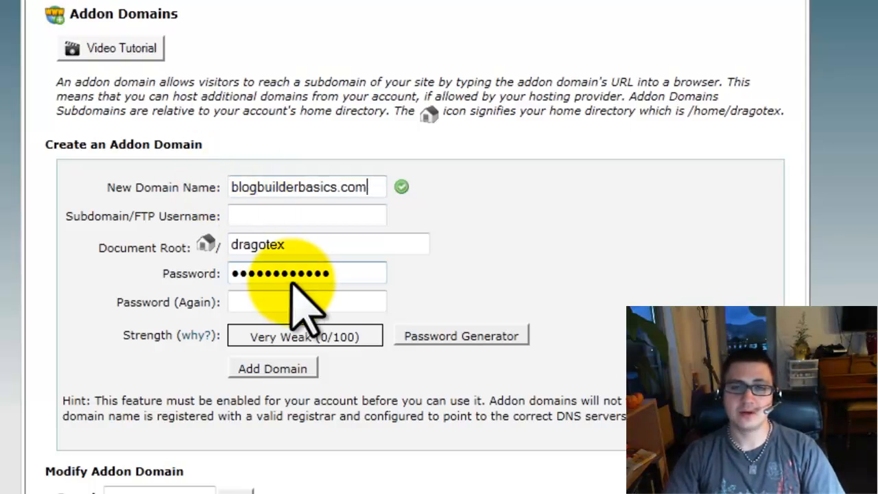
pyautogui.press('Tab')
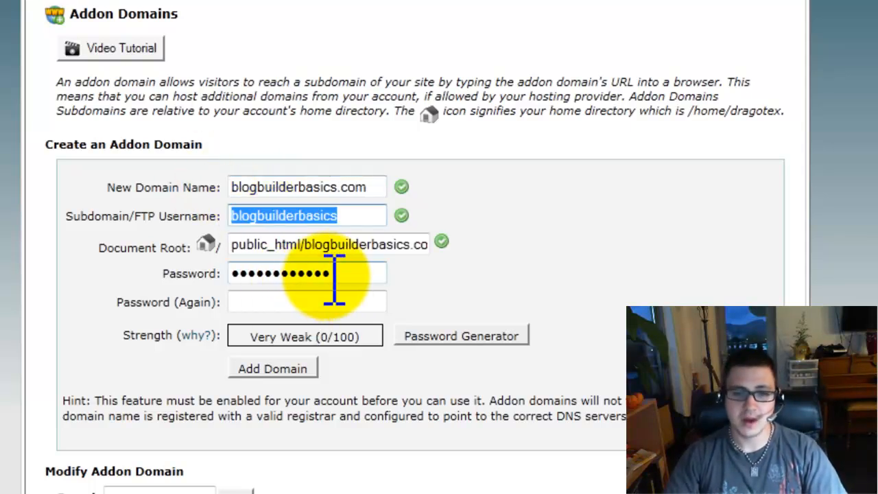
# Replace the prefilled password with a new very strong password and repeat it in the confirmation field
pyautogui.moveTo(357, 275); pyautogui.dragTo(180, 273)
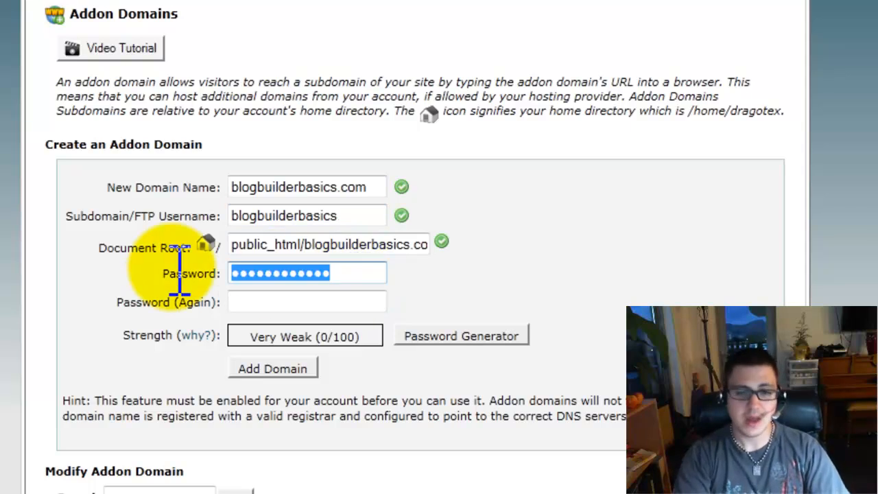
pyautogui.press('BackSpace')
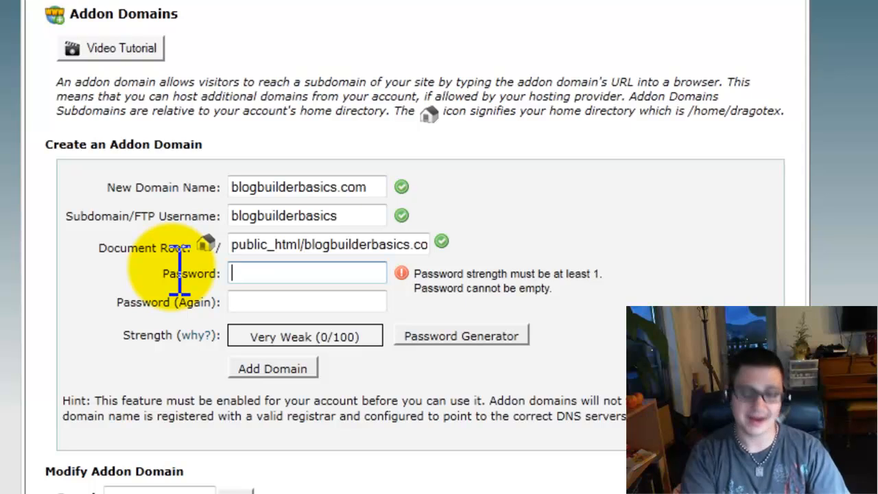
pyautogui.write('password1')
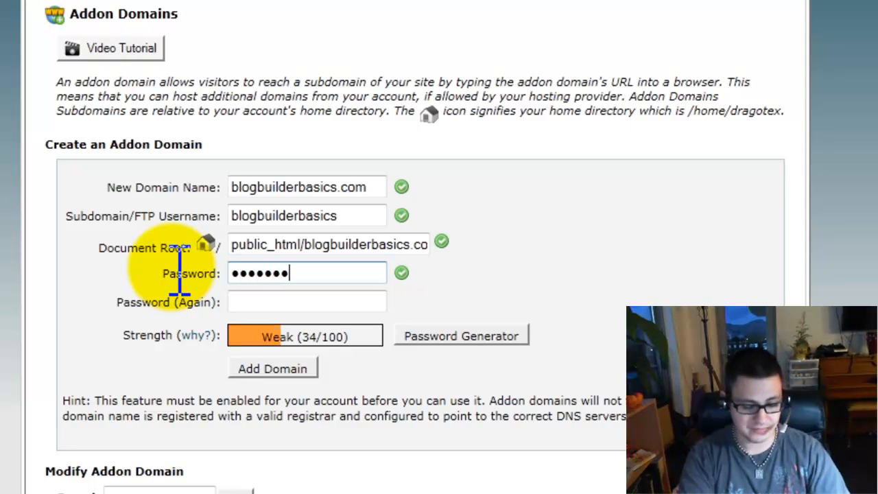
pyautogui.write('234')
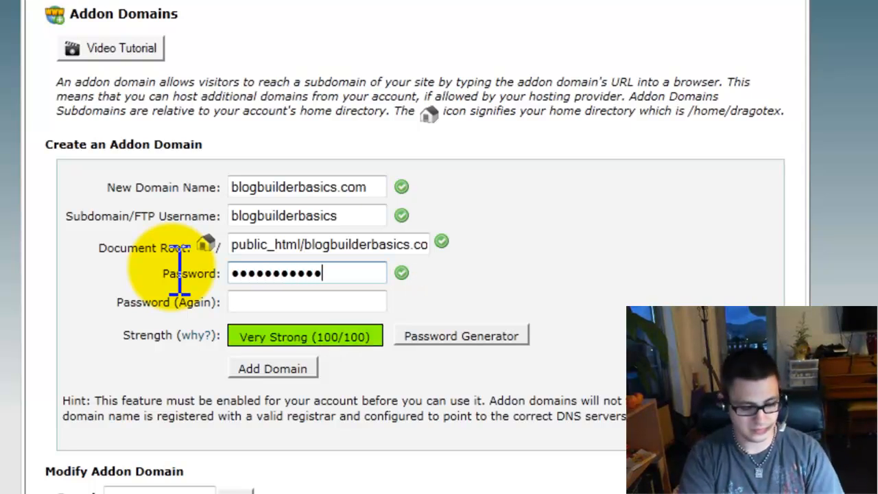
pyautogui.press('Tab')
pyautogui.write('passwor')
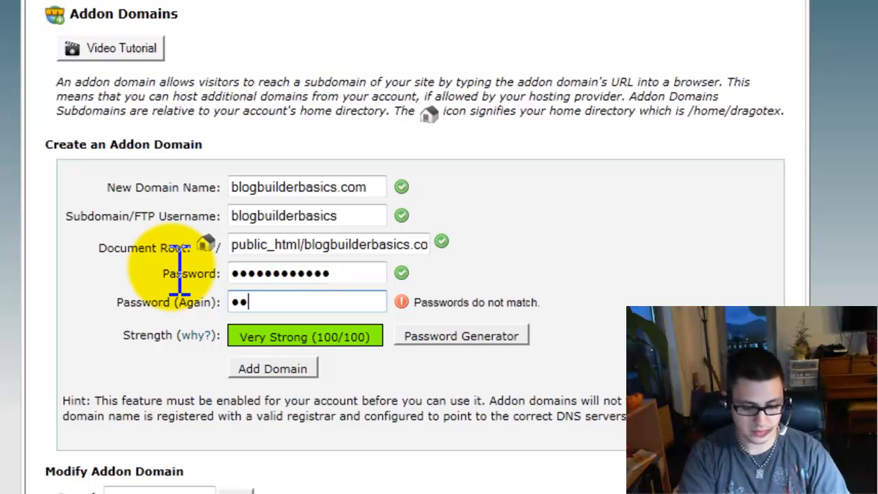
pyautogui.write('d1234')
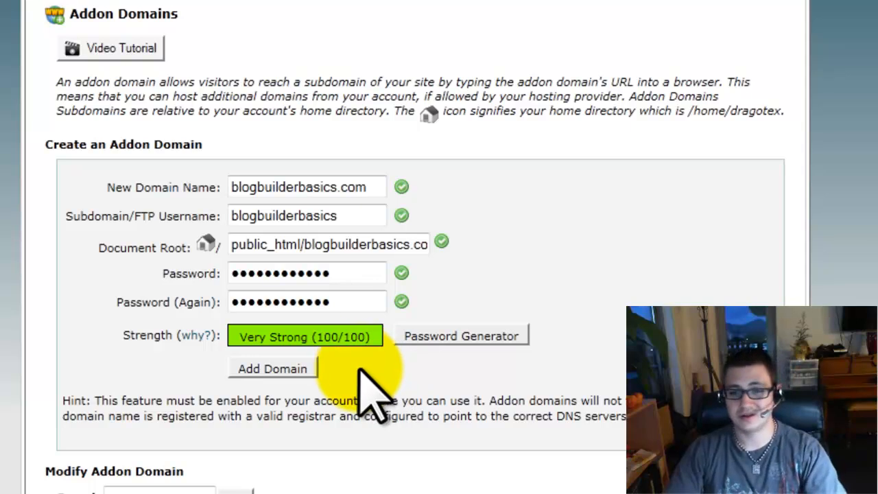
# Add the blogbuilderbasics.com addon domain, then go back to the cPanel home page
pyautogui.click(275, 370)
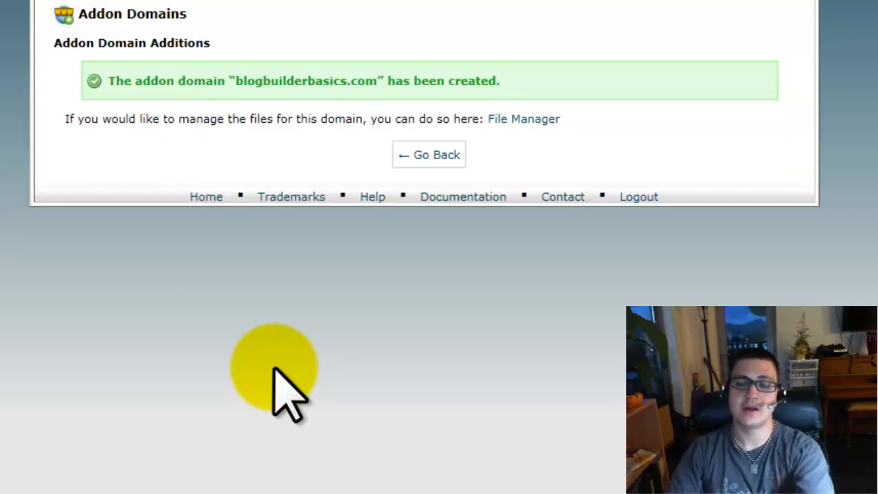
pyautogui.click(429, 161)
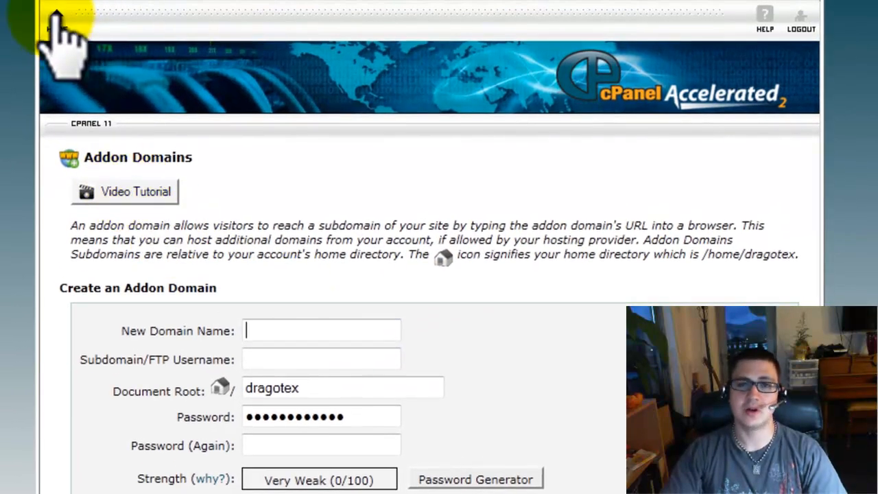
pyautogui.click(61, 29)
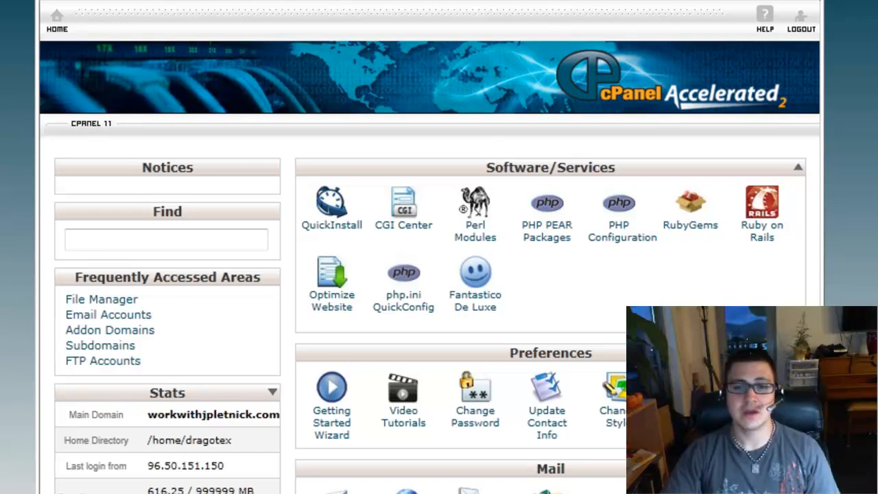
# Start a new WordPress installation from Fantastico De Luxe
pyautogui.click(475, 312)
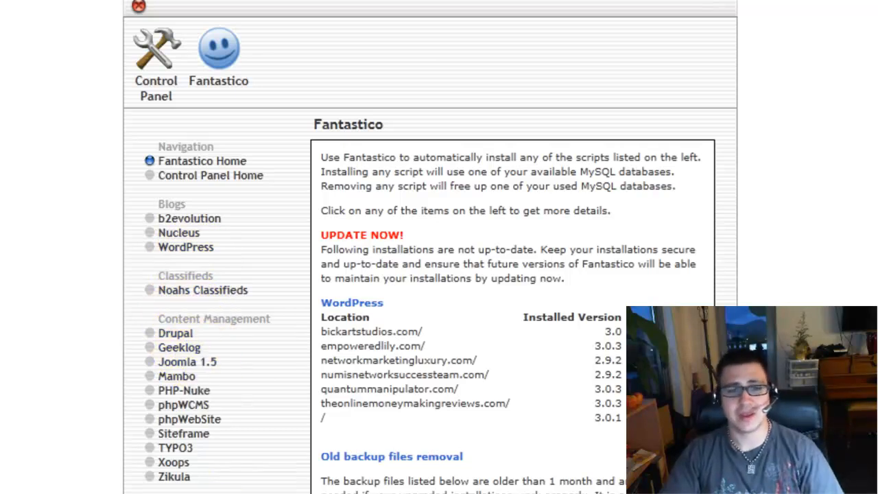
pyautogui.click(184, 249)
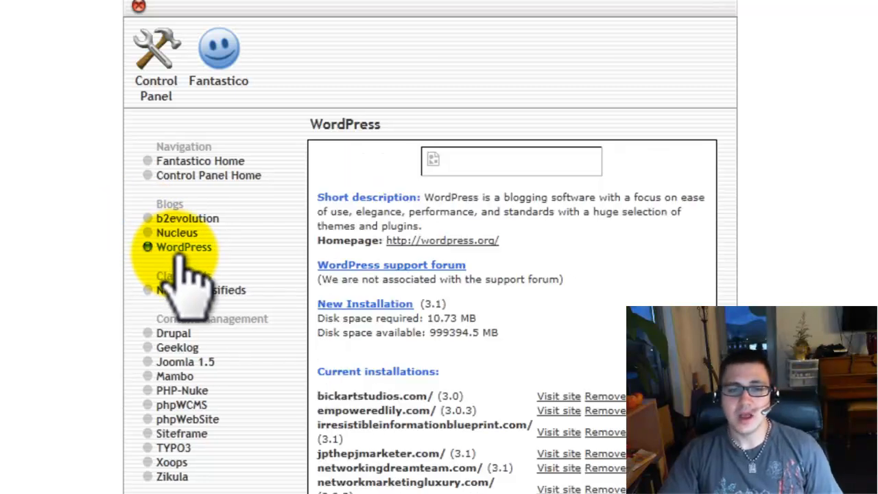
pyautogui.click(382, 307)
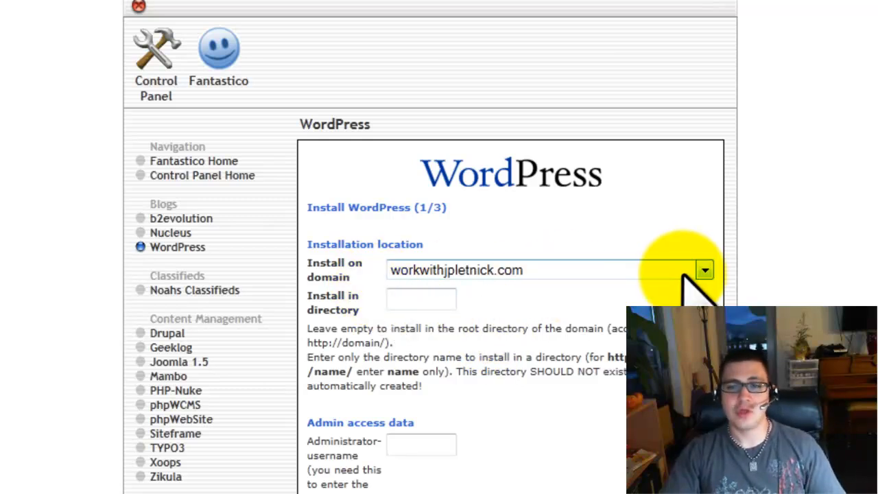
# Choose blogbuilderbasics.com as the install domain and leave the install directory blank for the root
pyautogui.click(704, 271)
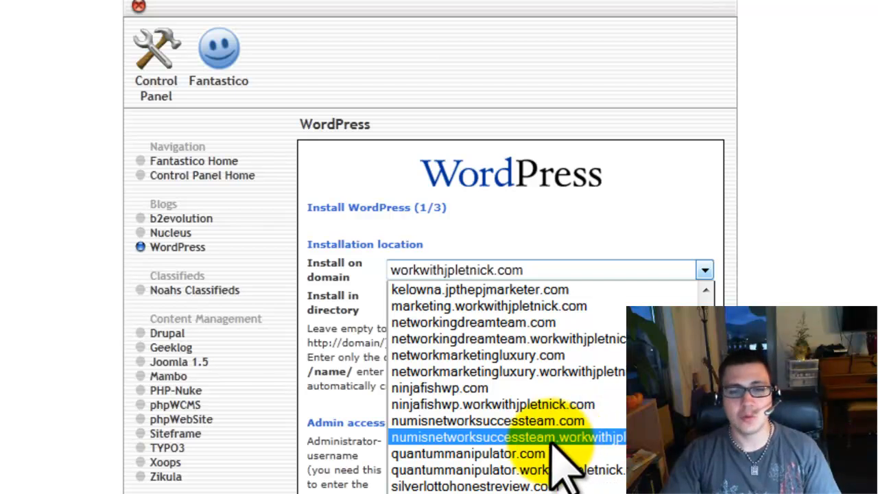
pyautogui.moveTo(705, 417); pyautogui.dragTo(708, 307)
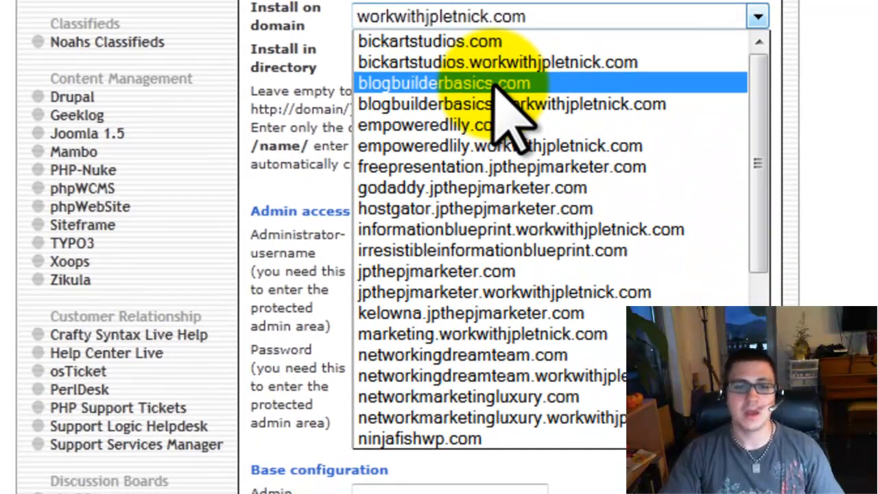
pyautogui.click(501, 324)
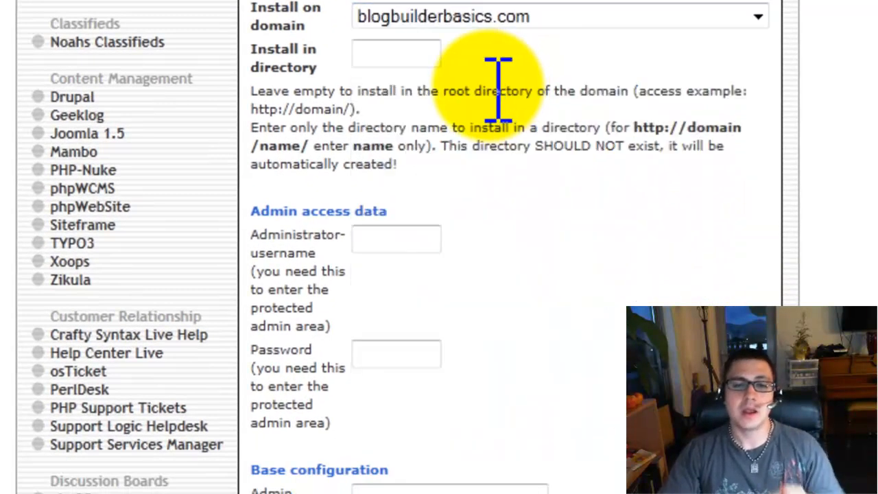
pyautogui.click(395, 61)
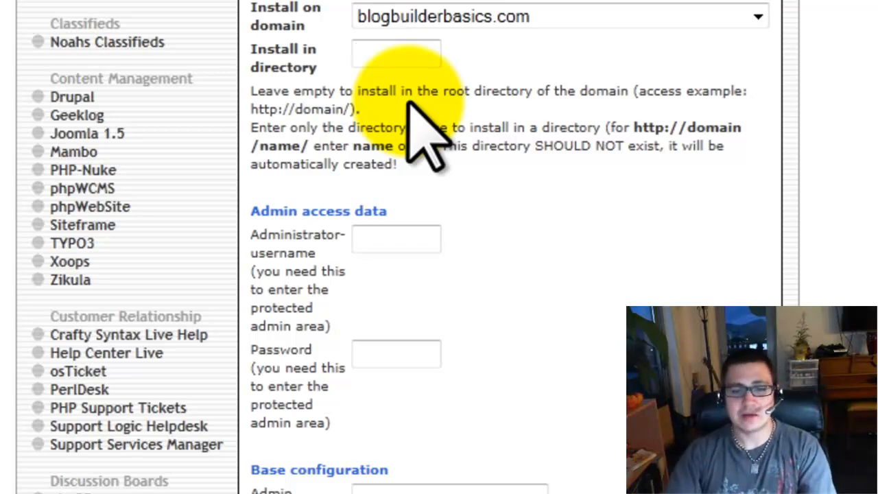
pyautogui.click(373, 239)
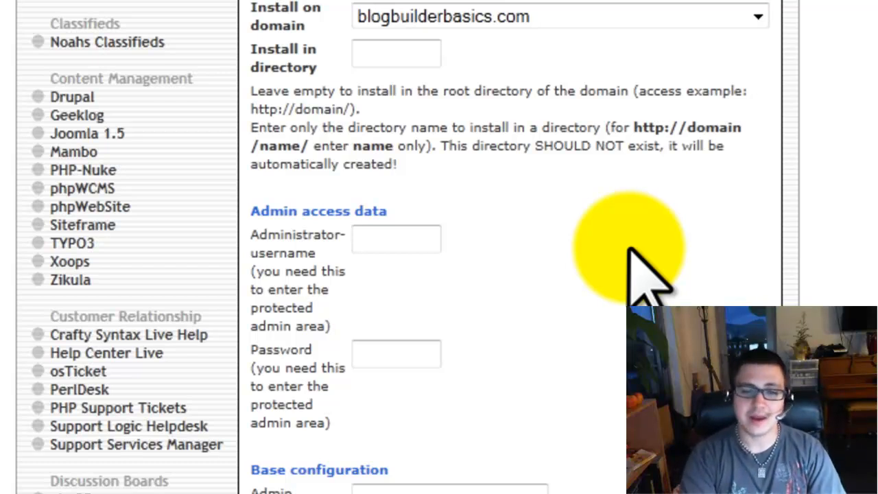
# Enter the administrator username and password in the WordPress install form
pyautogui.write('jplE')
pyautogui.press('BackSpace')
pyautogui.press('BackSpace')
pyautogui.press('BackSpace')
pyautogui.press('BackSpace')
pyautogui.write('JPLETNICK')
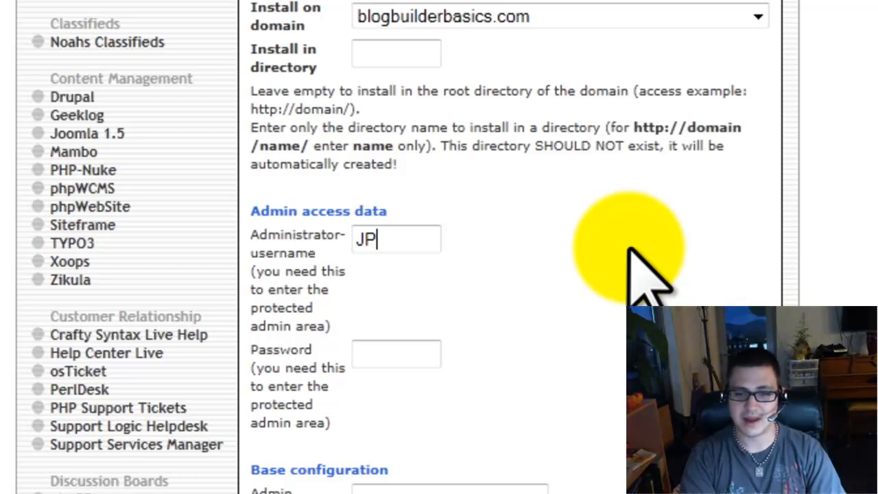
pyautogui.press('Tab')
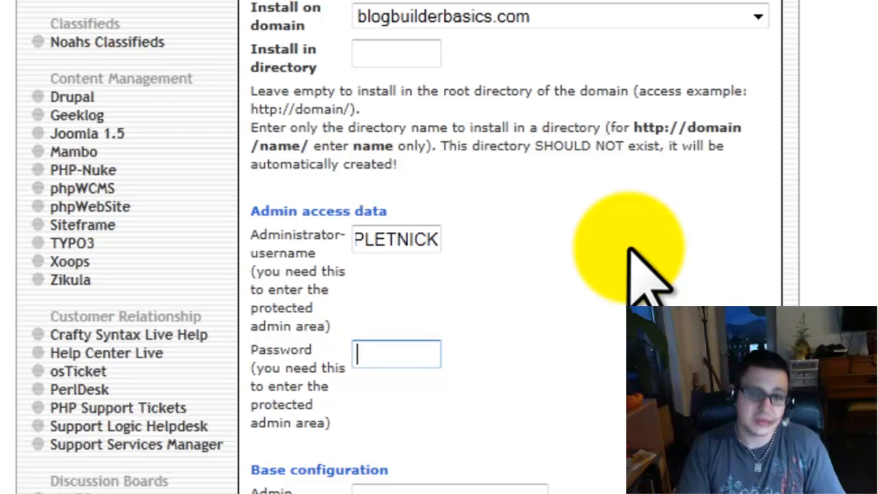
pyautogui.write('***')
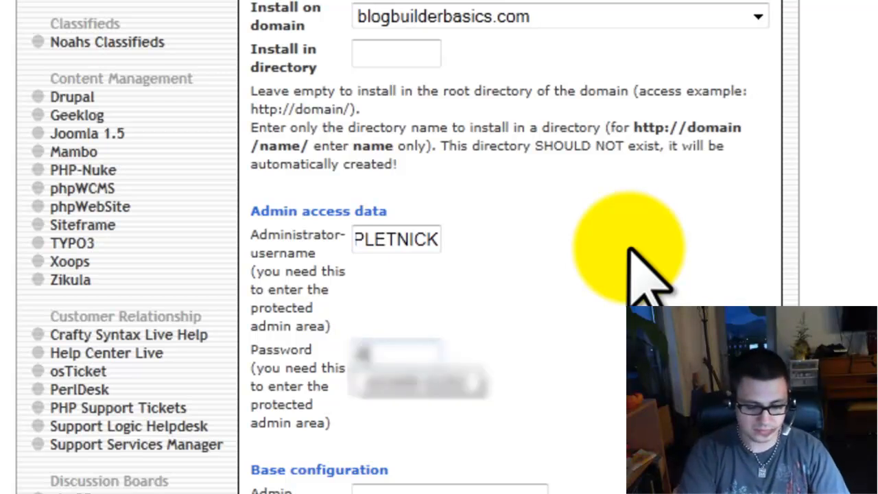
pyautogui.write('******')
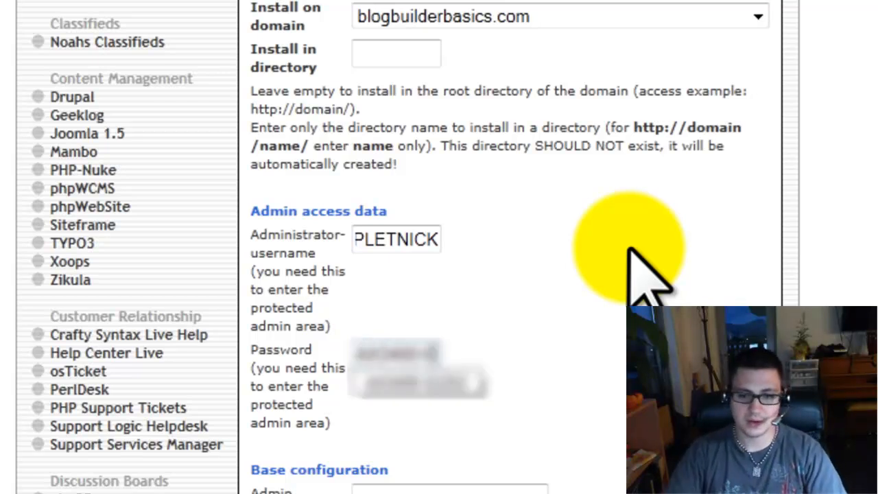
pyautogui.write('*')
pyautogui.click(607, 308)
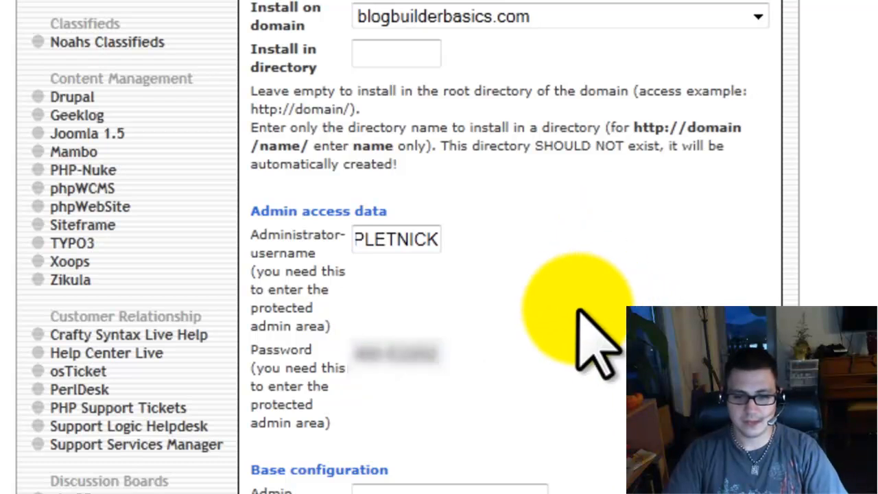
pyautogui.click(433, 491)
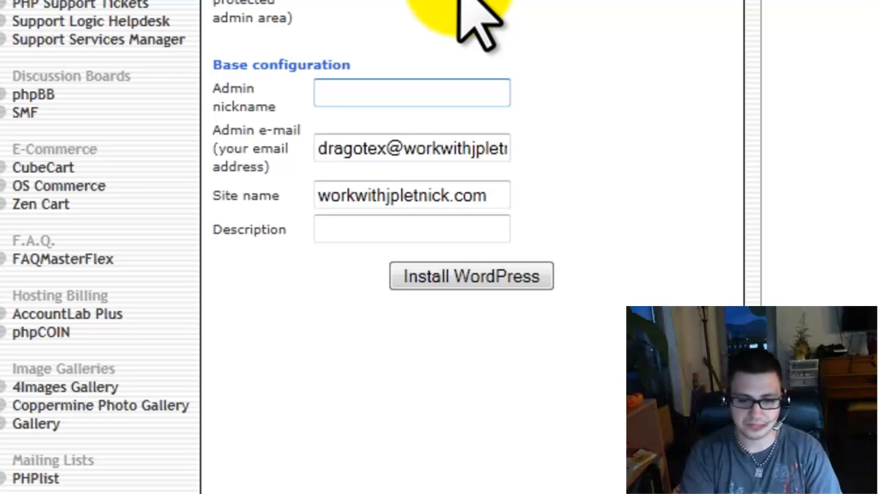
# Fill in the admin nickname and replace the admin e-mail with the contact address
pyautogui.write('JPLETNICK')
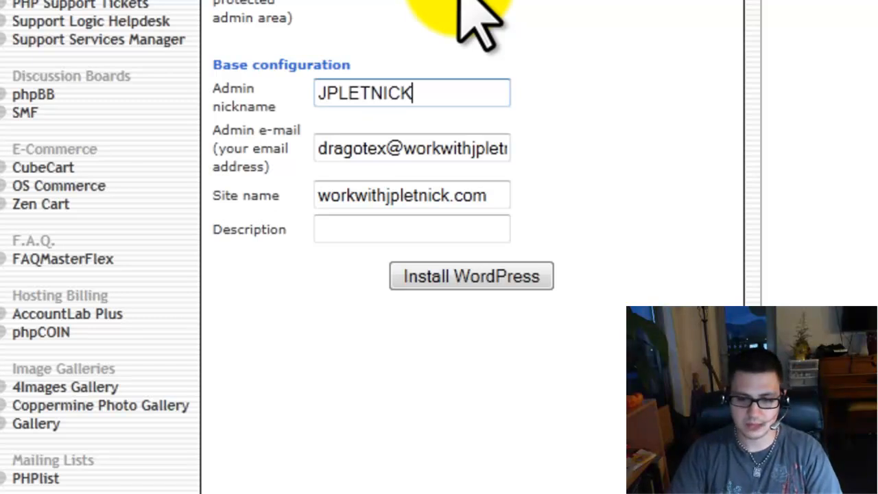
pyautogui.click(345, 93)
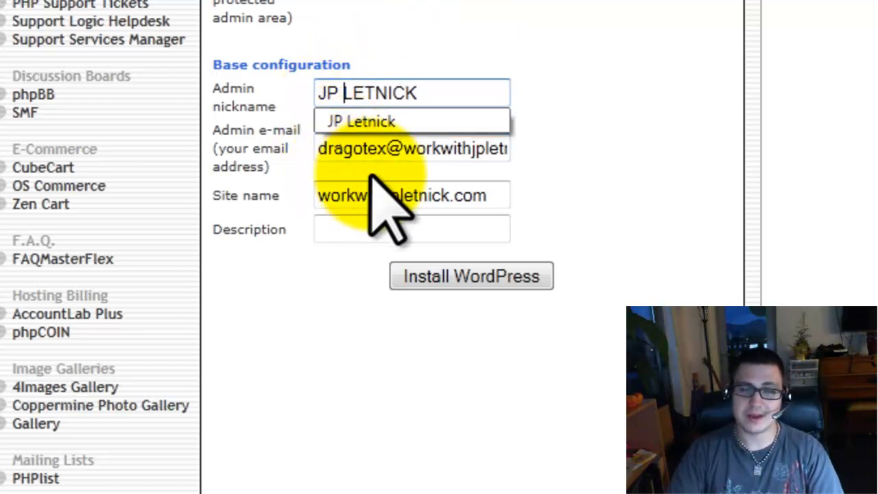
pyautogui.click(406, 148)
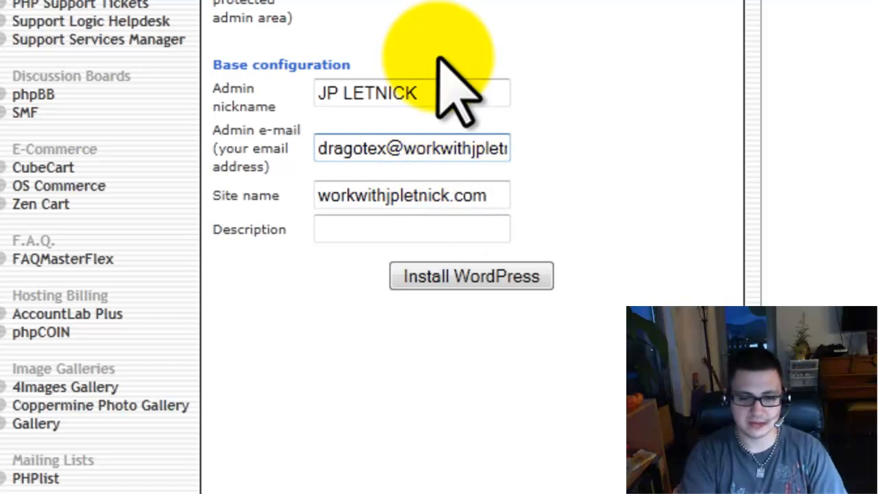
pyautogui.hotkey('ctrl', 'a')
pyautogui.press('capslock')
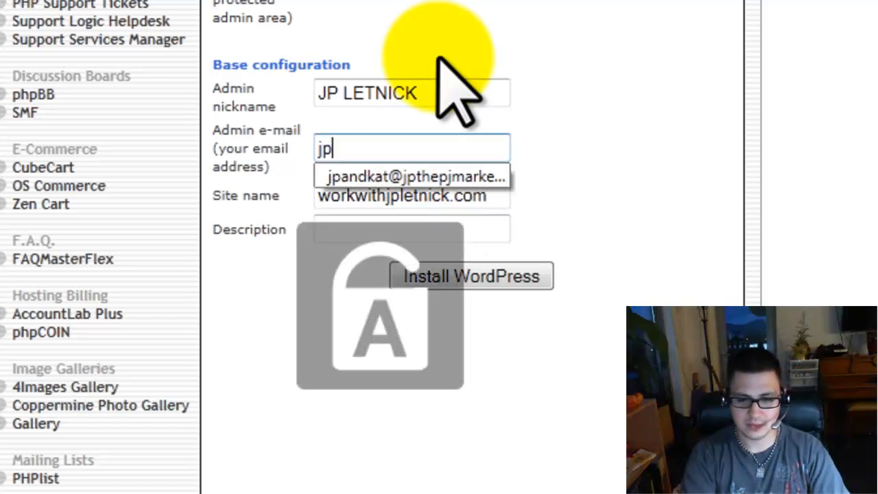
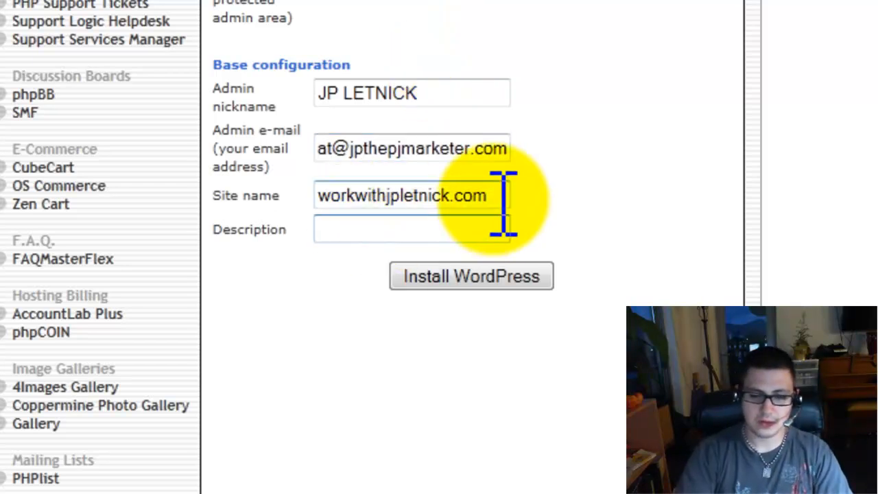
# Replace the old site name with 'Blog Builder basics'
pyautogui.moveTo(505, 196); pyautogui.dragTo(270, 206)
pyautogui.press('BackSpace')
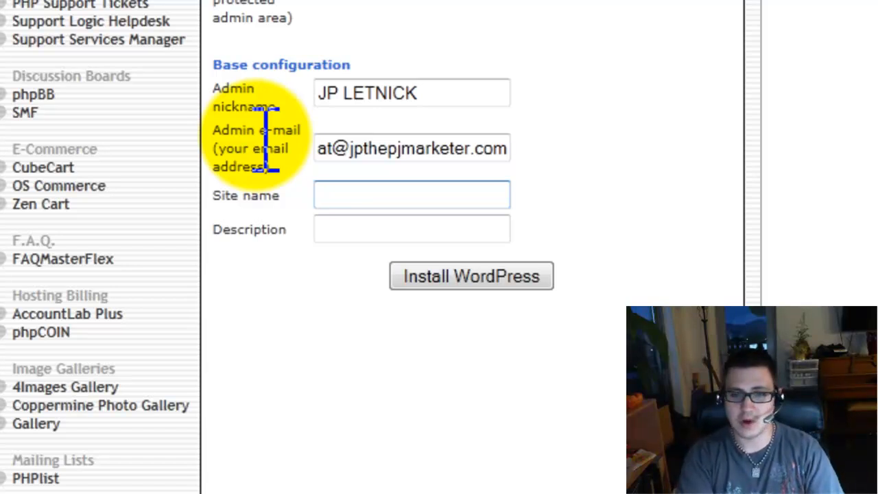
pyautogui.write('Blog')
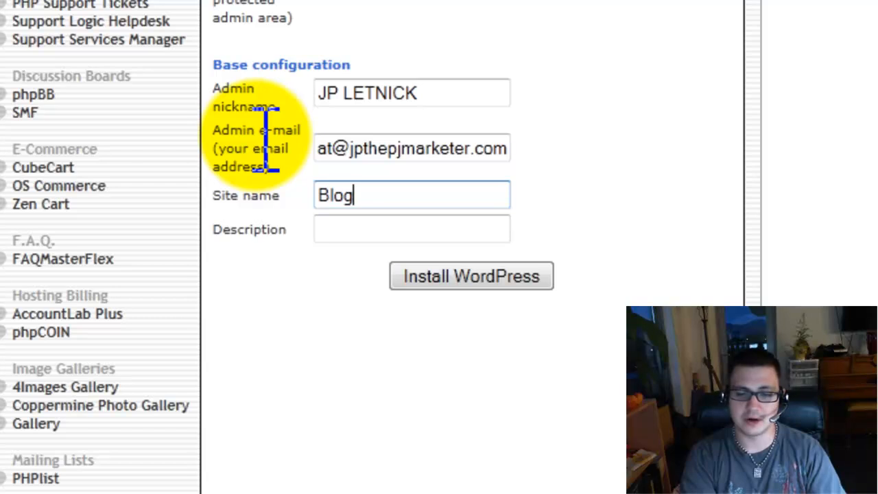
pyautogui.write(' Builder basics')
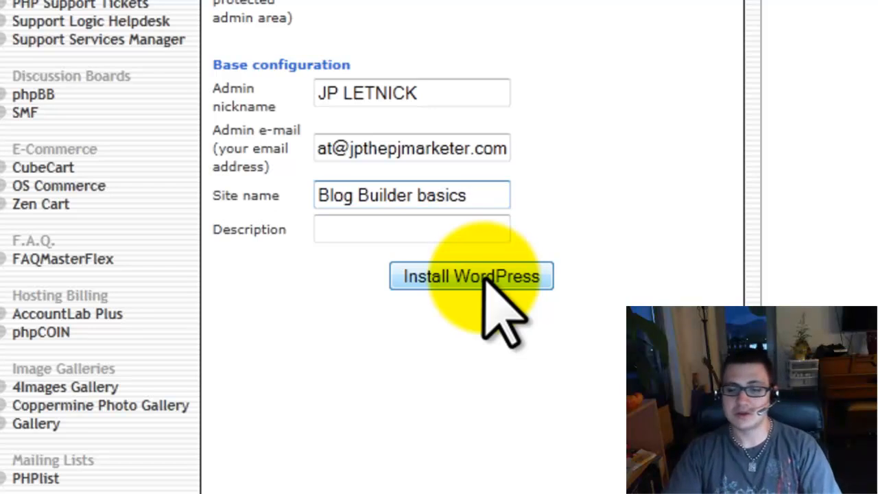
# Submit the install settings and finish installing WordPress on blogbuilderbasics.com
pyautogui.click(435, 281)
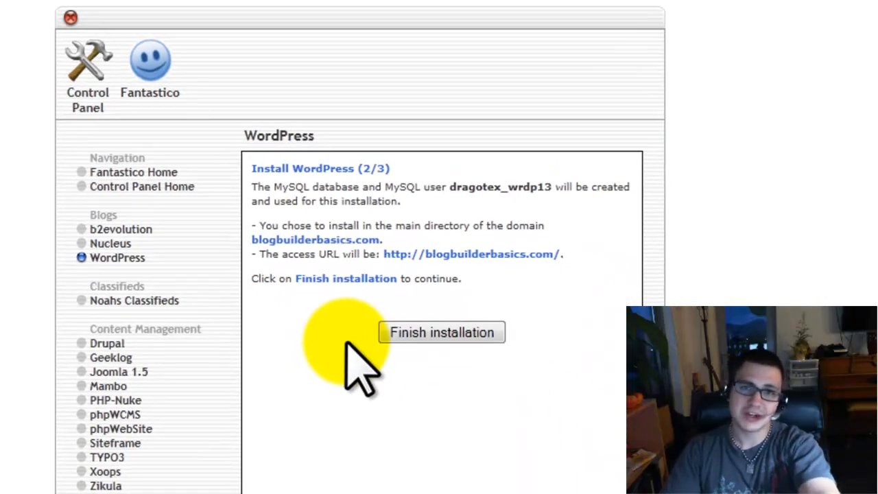
pyautogui.click(411, 333)
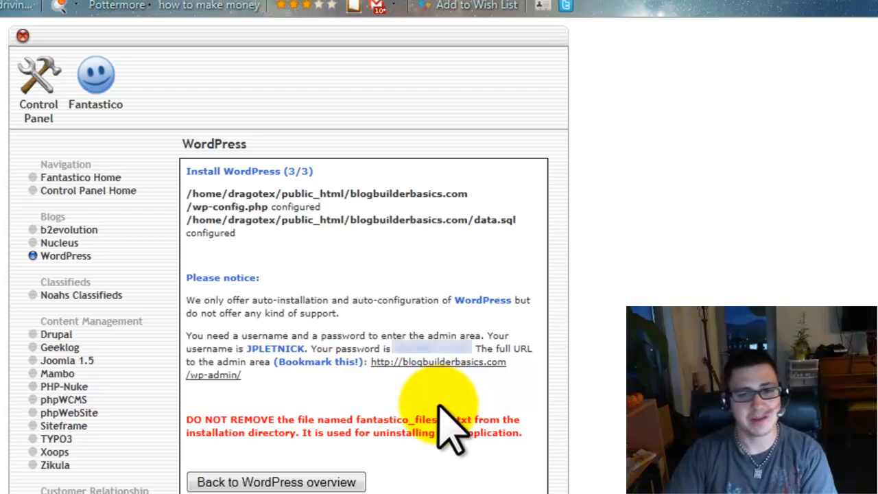
# Open the new site's /wp-admin/ login page and sign in with the admin username and password
pyautogui.click(233, 374)
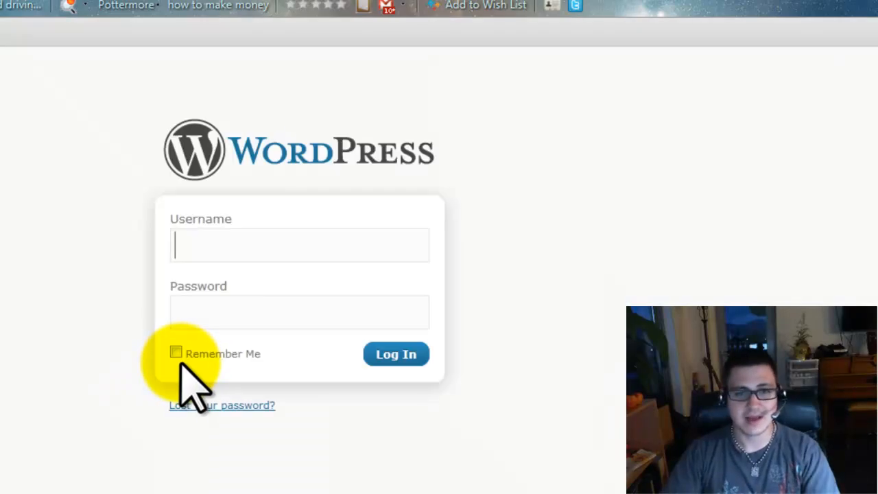
pyautogui.click(238, 255)
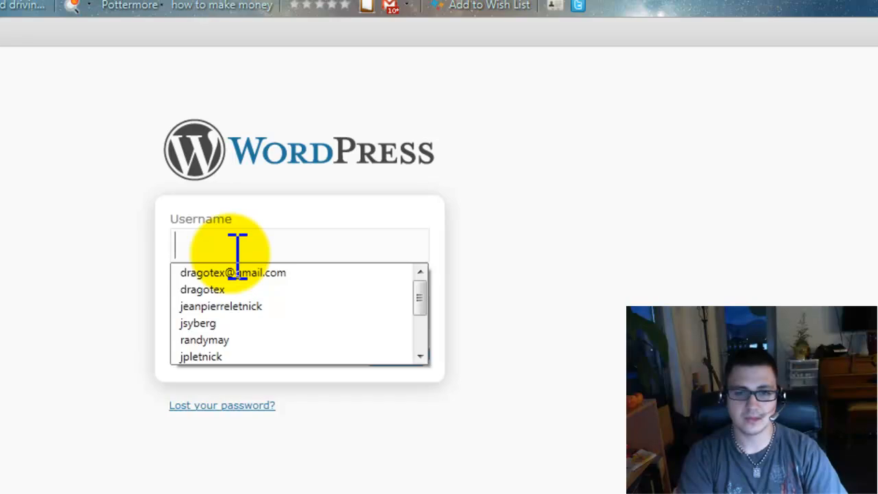
pyautogui.write('dr')
pyautogui.press('BackSpace')
pyautogui.press('BackSpace')
pyautogui.write('jpletnick')
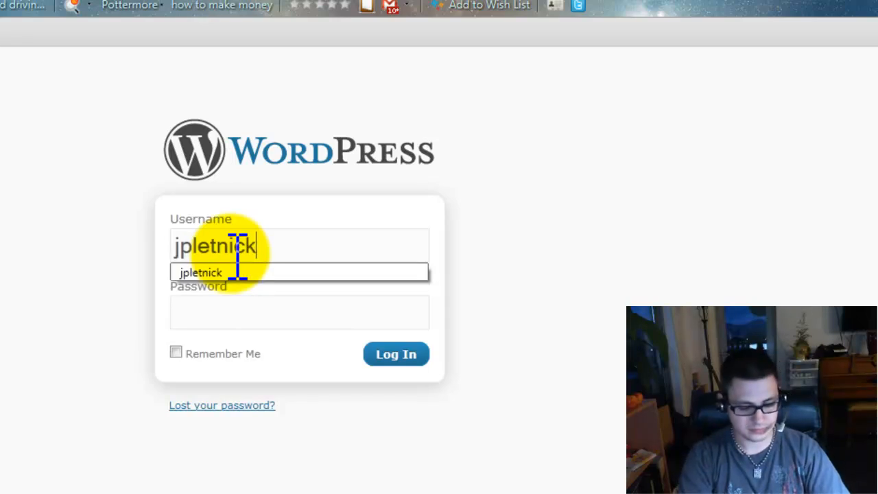
pyautogui.press('Tab')
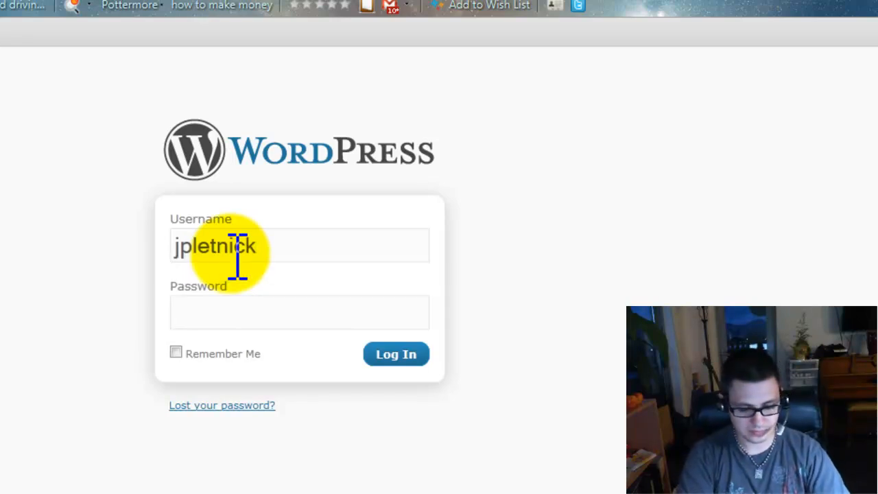
pyautogui.write('••••••••')
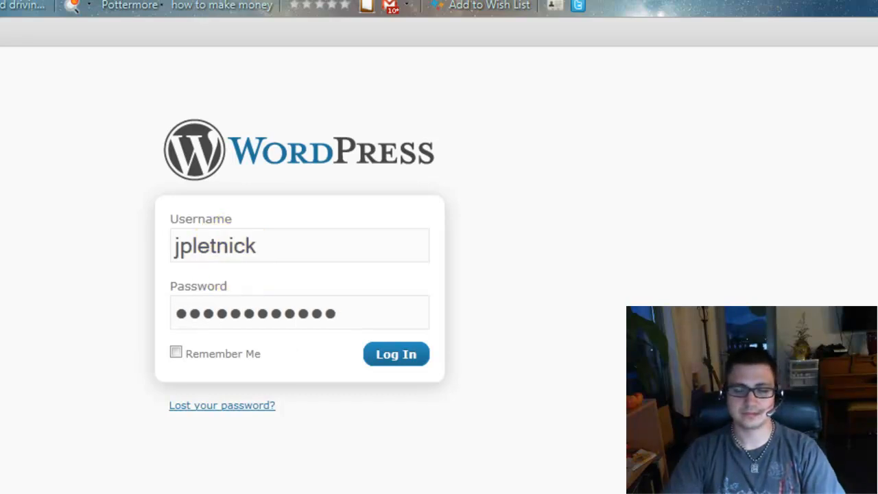
pyautogui.press('Return')
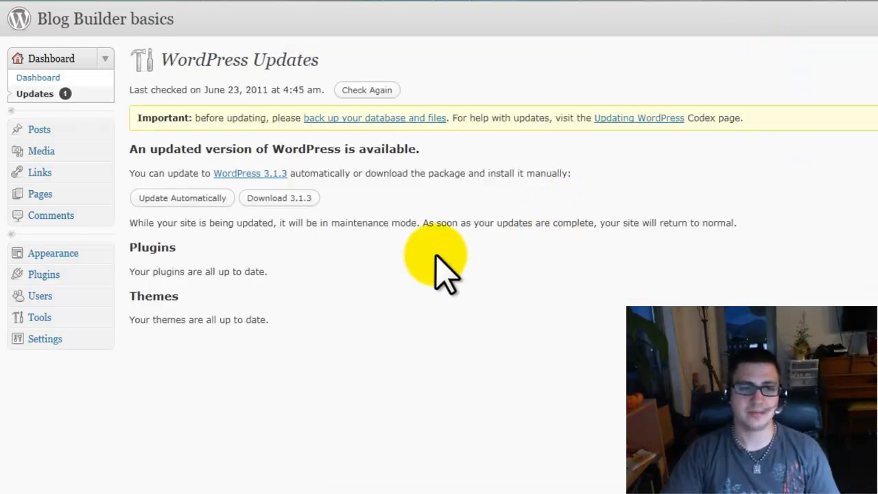
# Automatically update WordPress from 3.1 to 3.1.3, then go back to the Dashboard
pyautogui.click(184, 200)
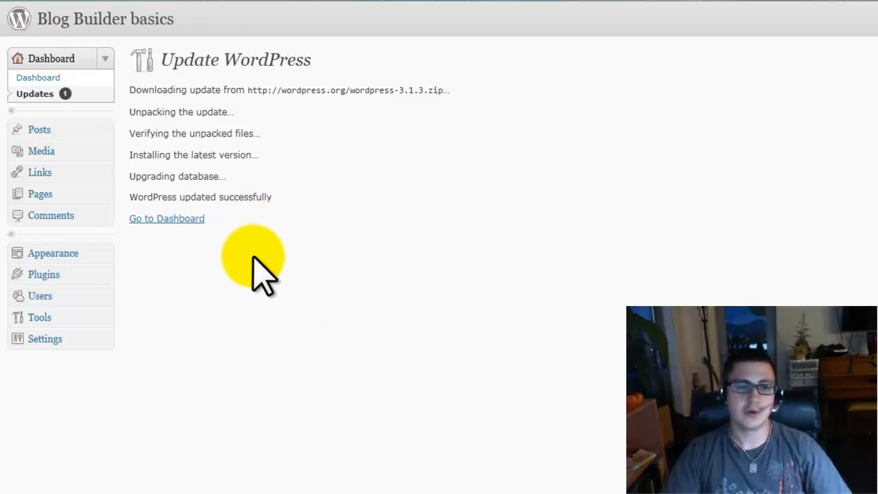
pyautogui.click(180, 224)
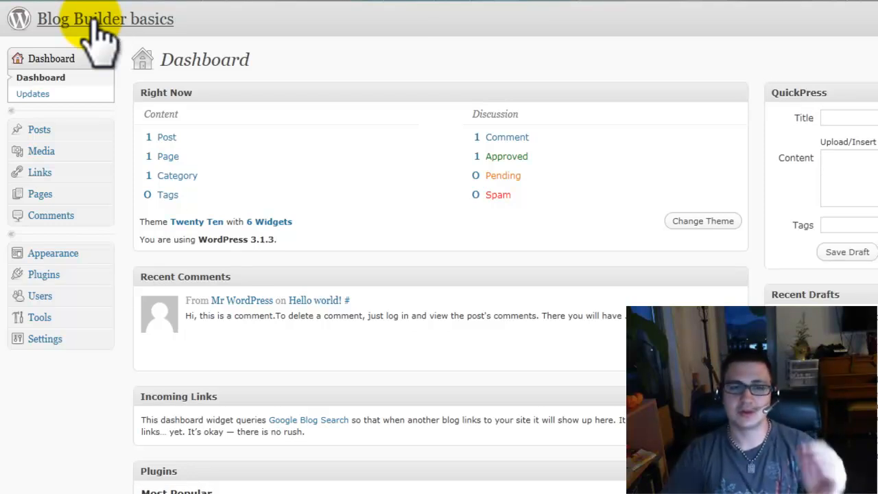
# View the live Blog Builder basics front page with its Twenty Ten 'Hello world!' post
pyautogui.click(95, 20)
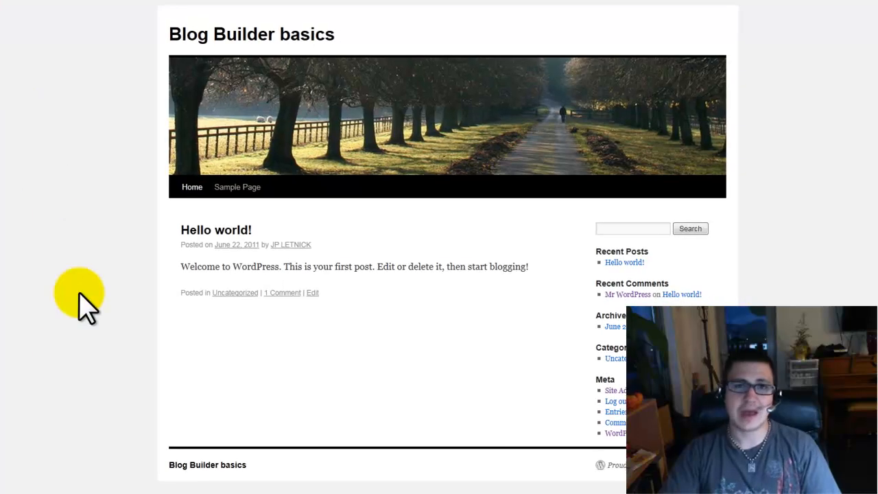